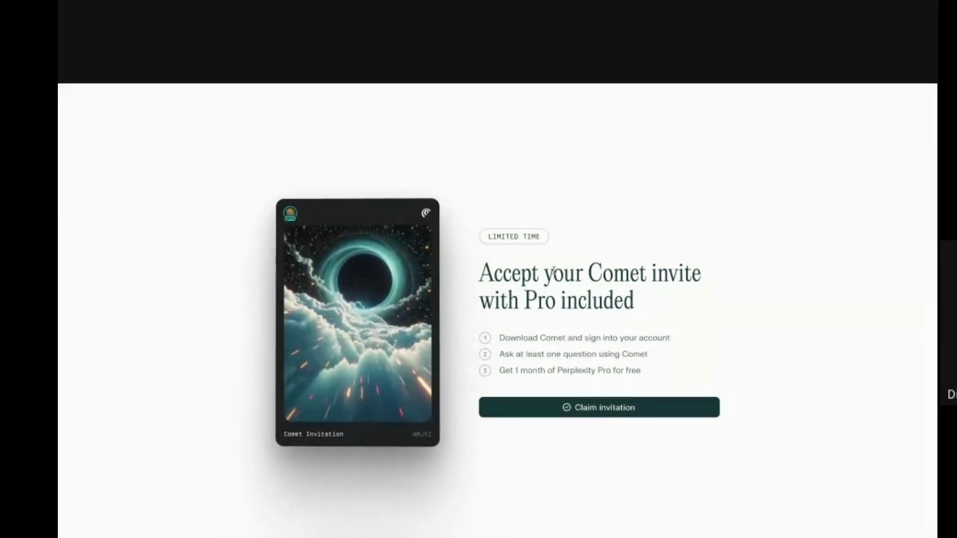
Step: Claim the Comet invitation and start downloading the Comet installer from the Welcome page
left_click(585, 407)
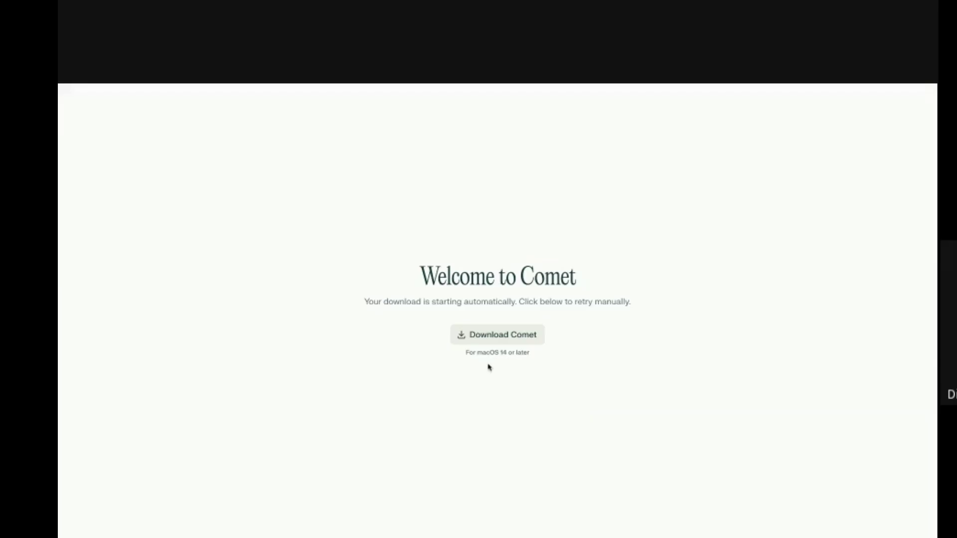
left_click(523, 341)
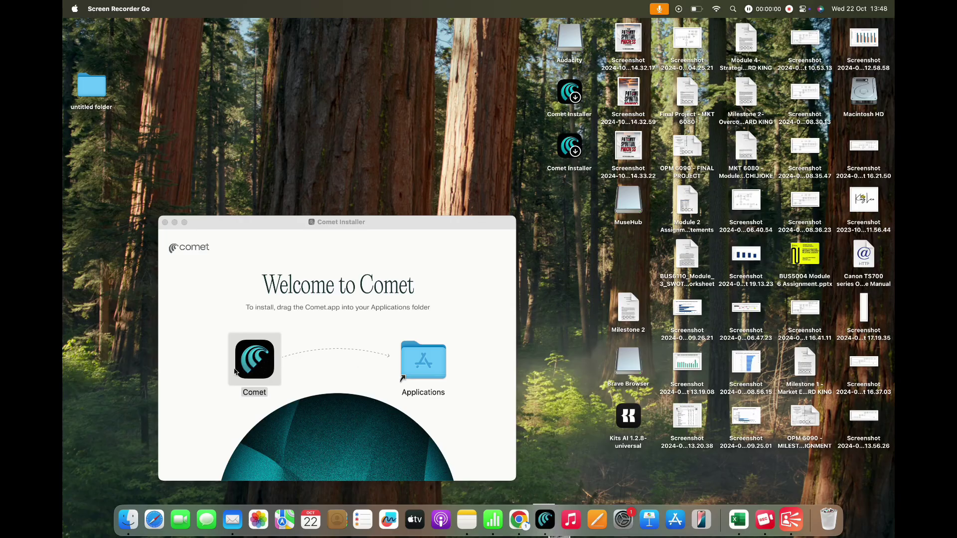
Step: Keep the existing Comet copy in Applications instead of replacing it, and launch Comet from the Dock
left_click_drag(265, 373, 430, 370)
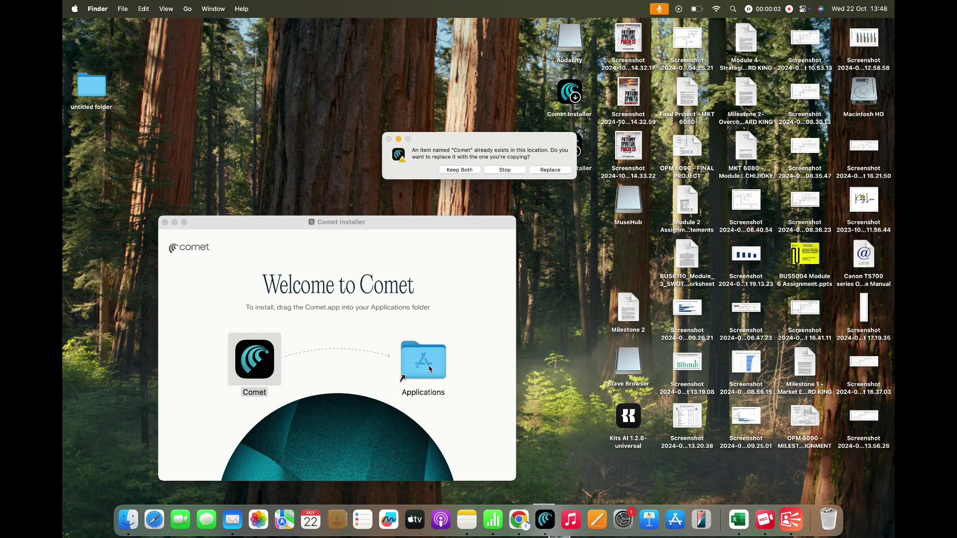
left_click(503, 170)
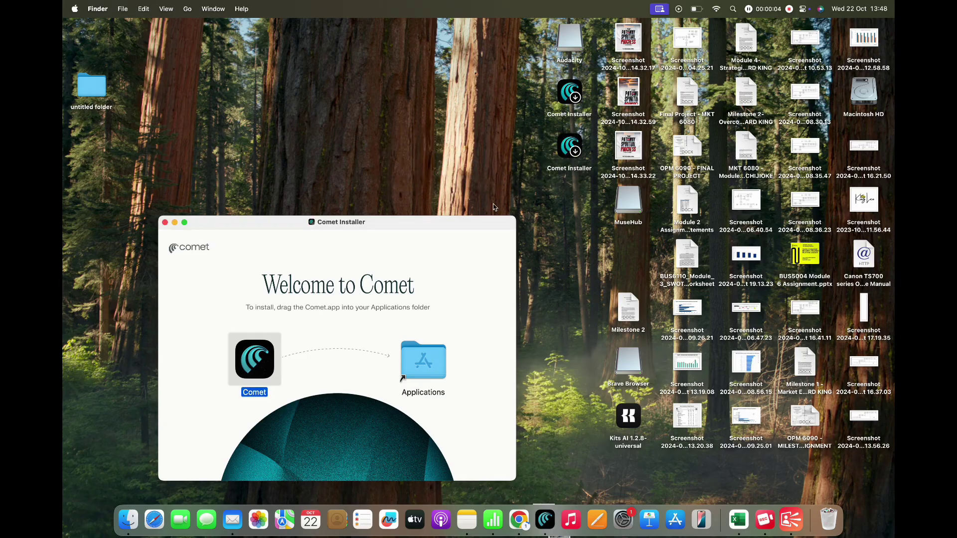
left_click(545, 521)
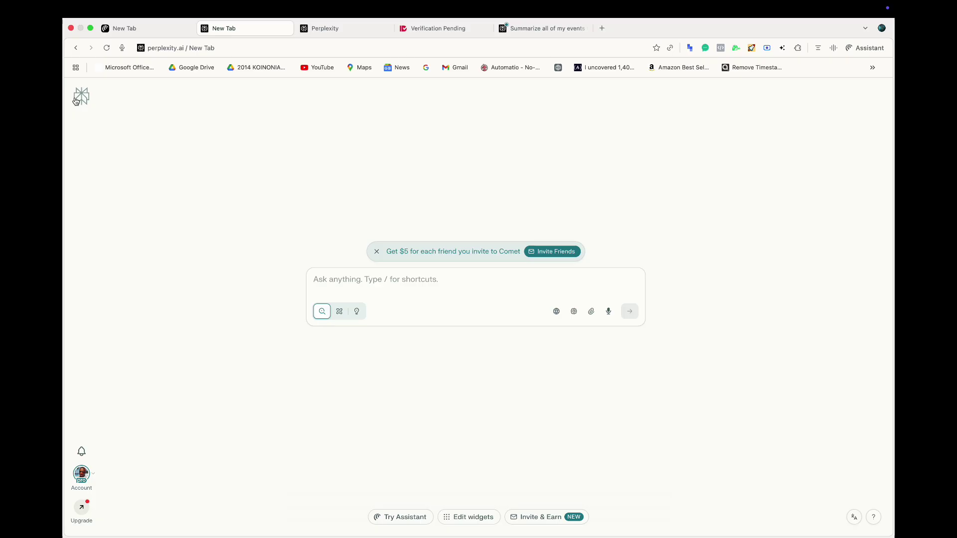
Step: Run the assistant's 'Summarize all of my events' suggestion to get this week's agenda
mouse_move(78, 450)
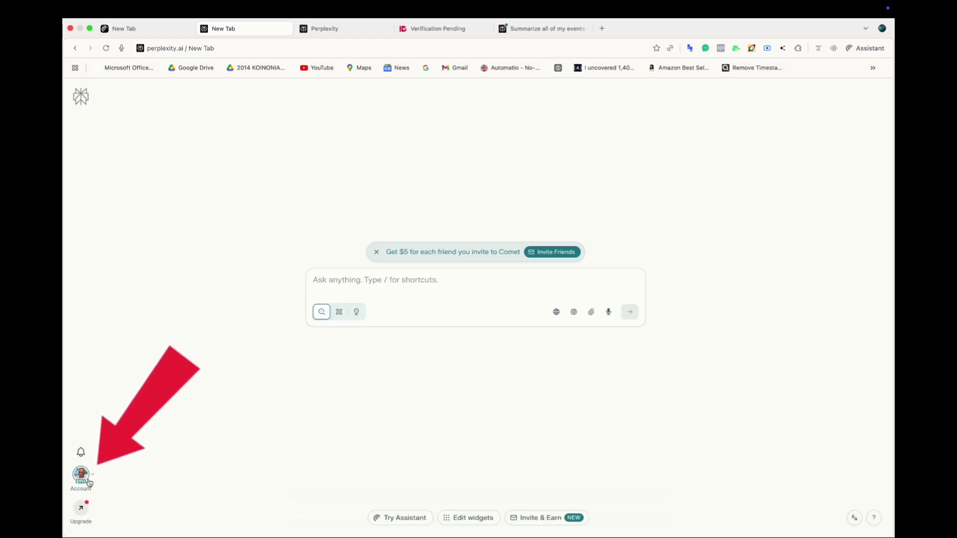
left_click(84, 479)
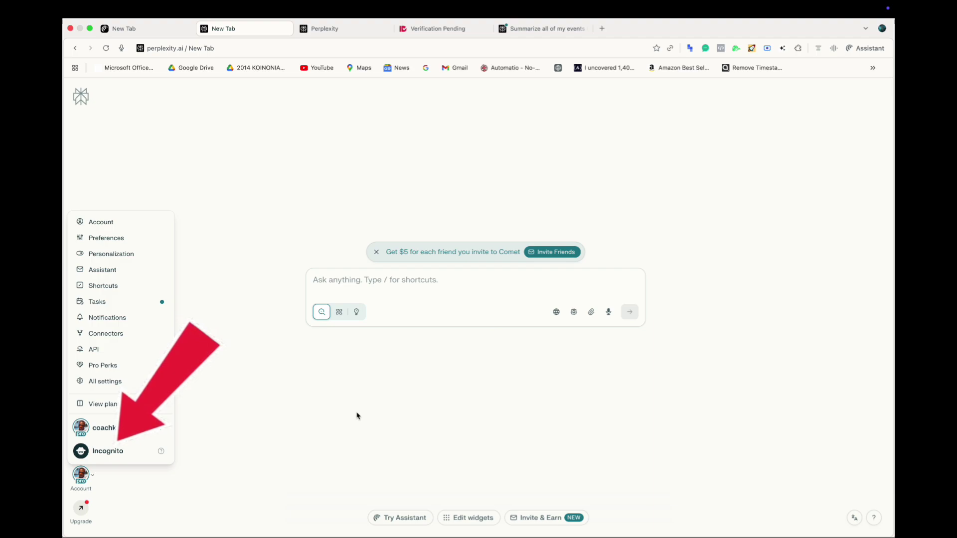
left_click(383, 281)
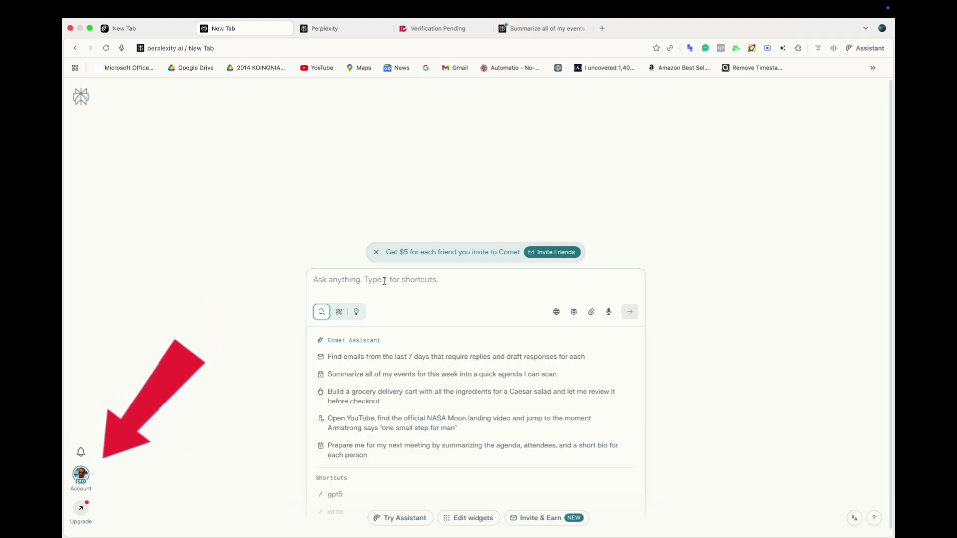
left_click(402, 376)
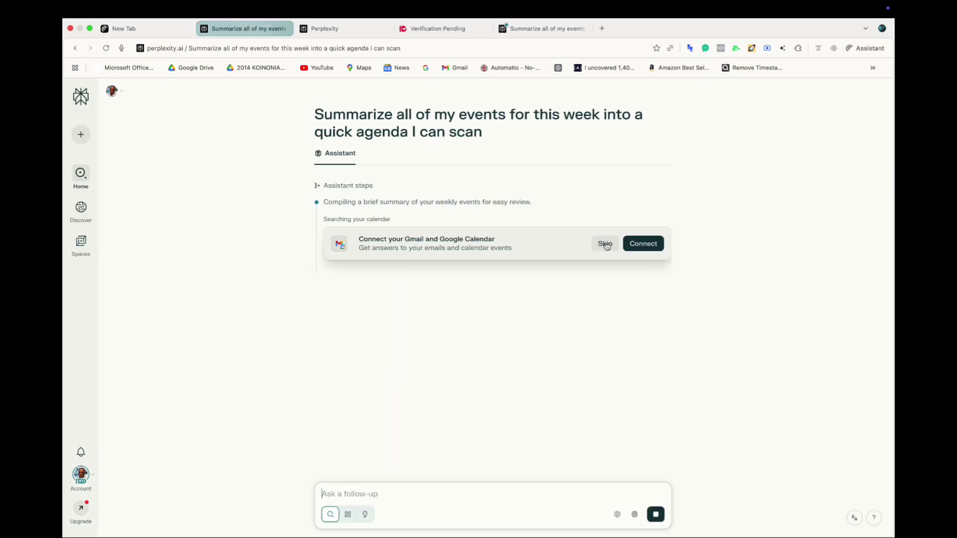
Step: Skip connecting Gmail and Google Calendar, then close the events summary tab
left_click(605, 244)
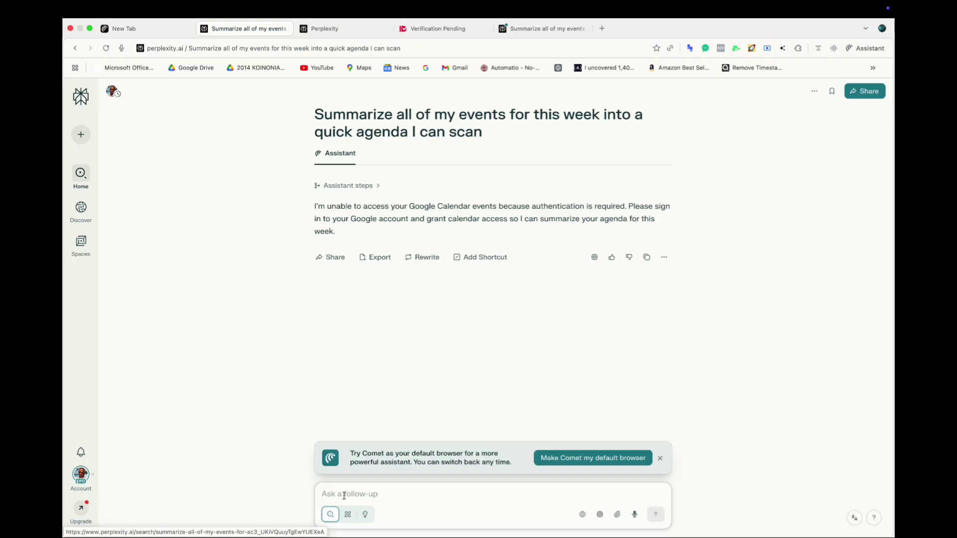
left_click(165, 29)
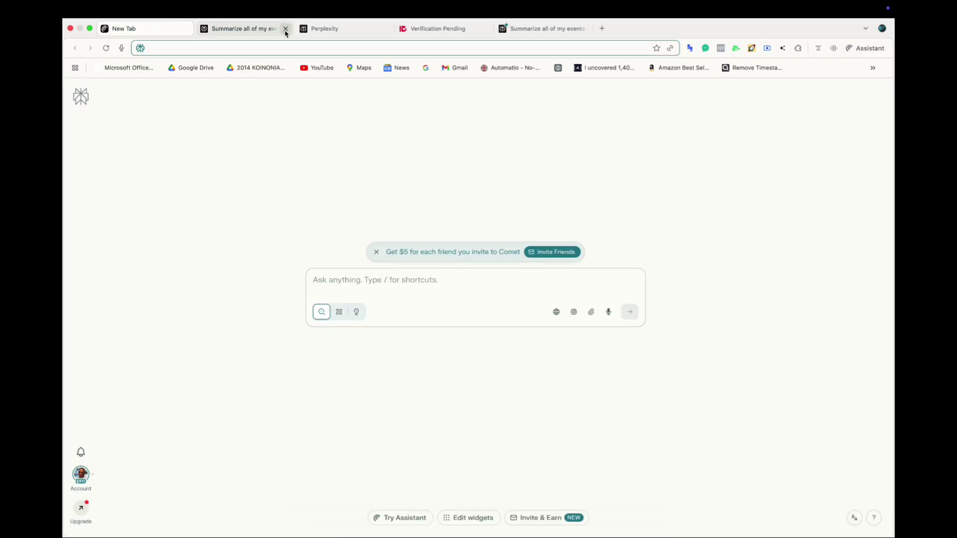
left_click(286, 29)
left_click(379, 278)
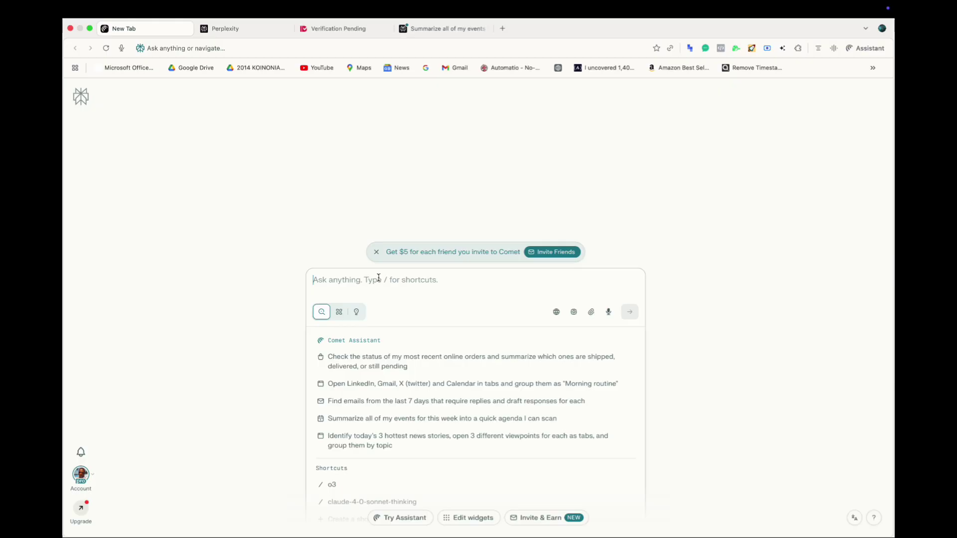
Step: Get today's 3 hottest news stories with viewpoint links, signing in to CNN with Google
left_click(378, 438)
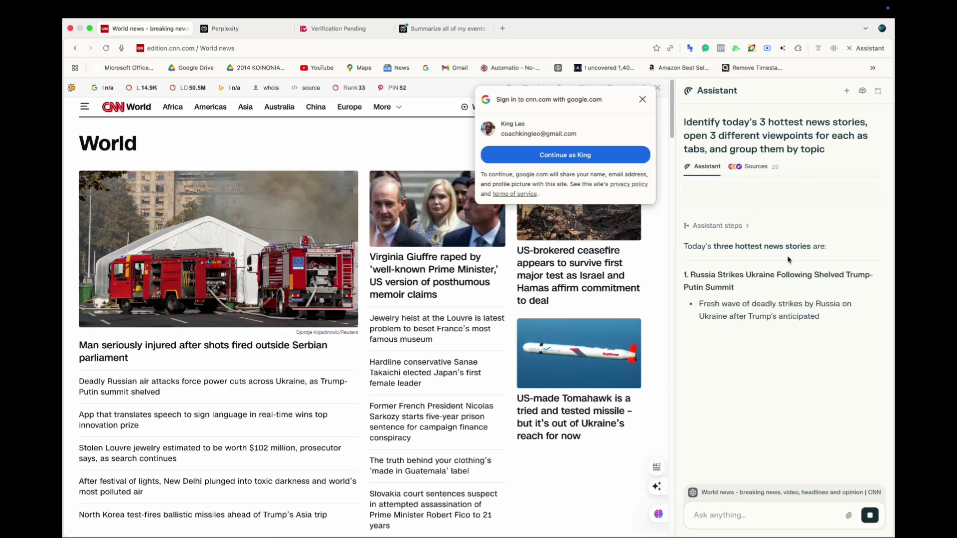
left_click(538, 157)
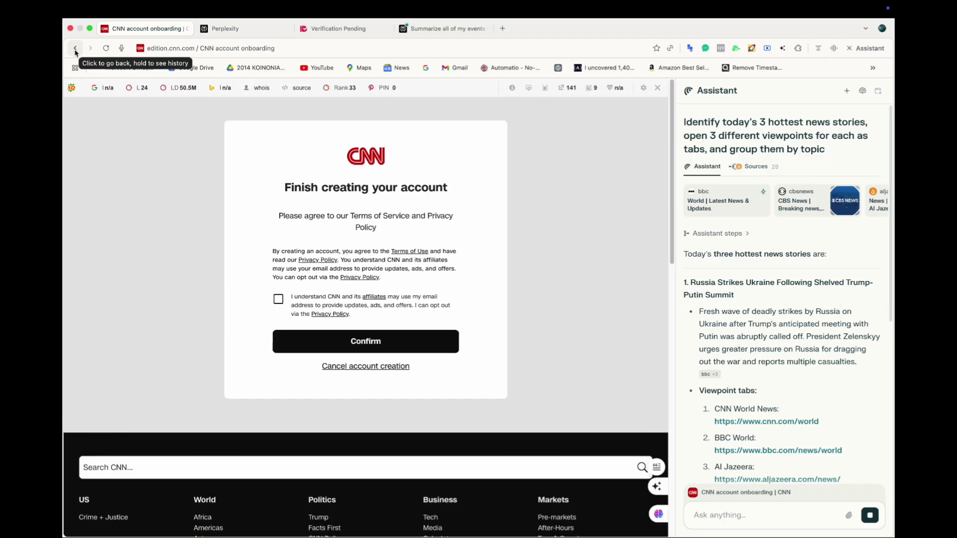
left_click(75, 49)
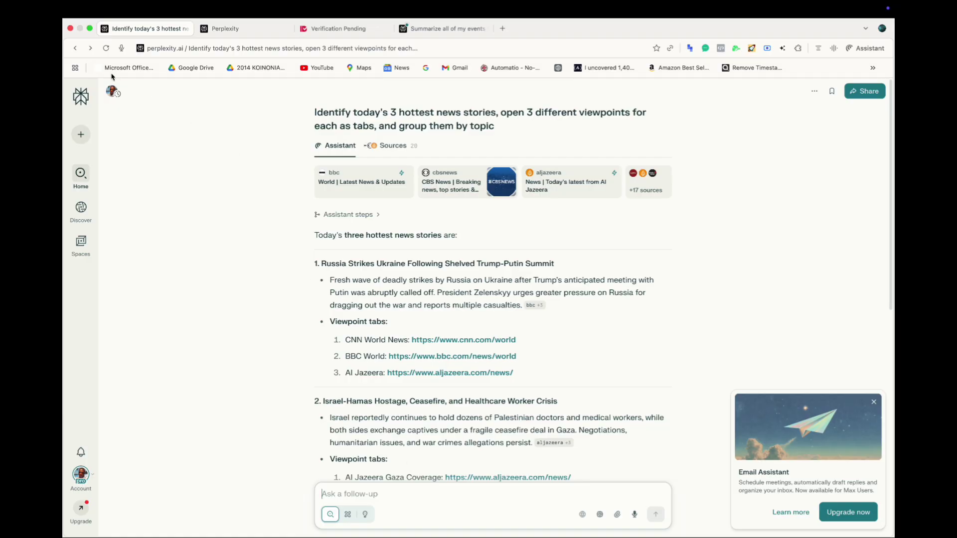
left_click(219, 30)
left_click(165, 30)
left_click(76, 48)
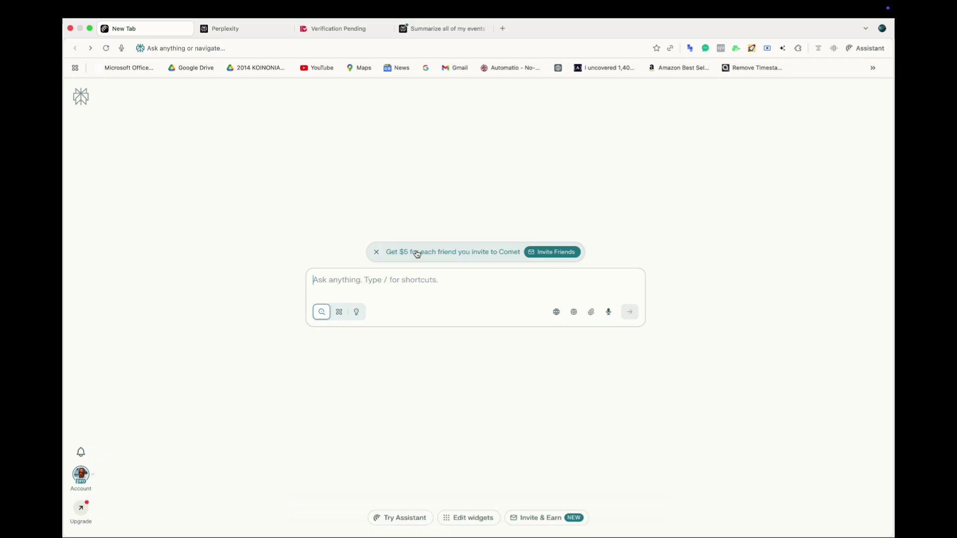
Step: Open the $5 invite-friends referral page and copy the referral invite link
left_click(543, 253)
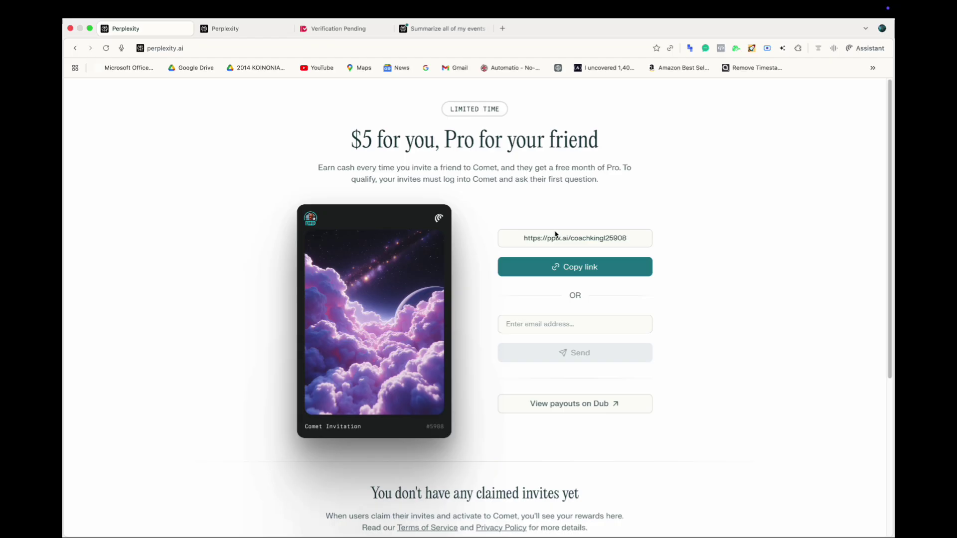
left_click(574, 268)
left_click(563, 269)
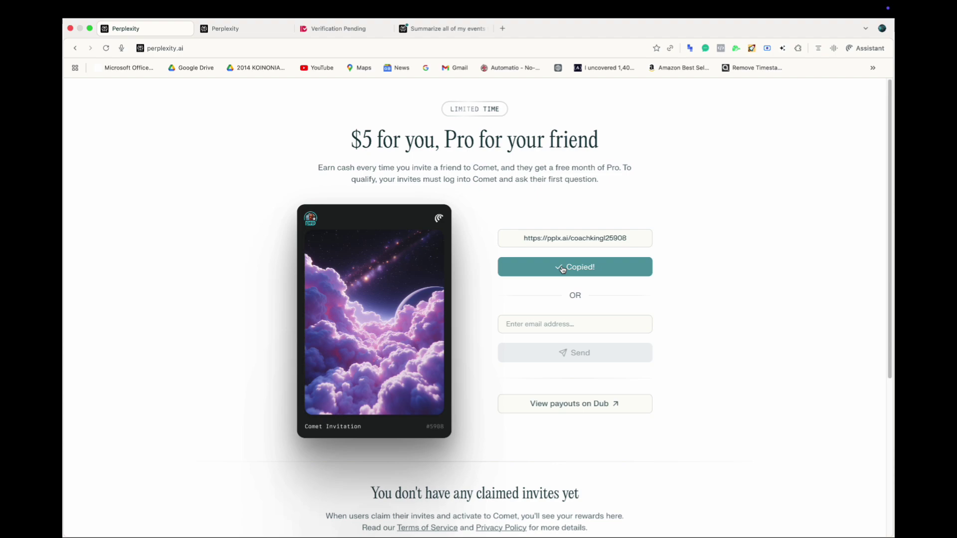
Step: Select the '$5 for you, Pro for your friend' headline text, then return to the new tab page
left_click_drag(351, 137, 621, 143)
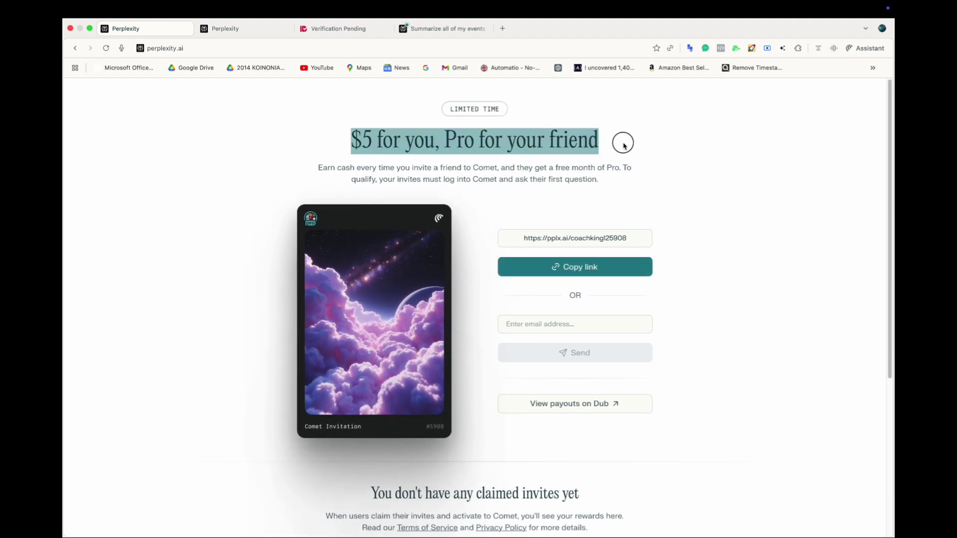
left_click_drag(622, 145, 623, 184)
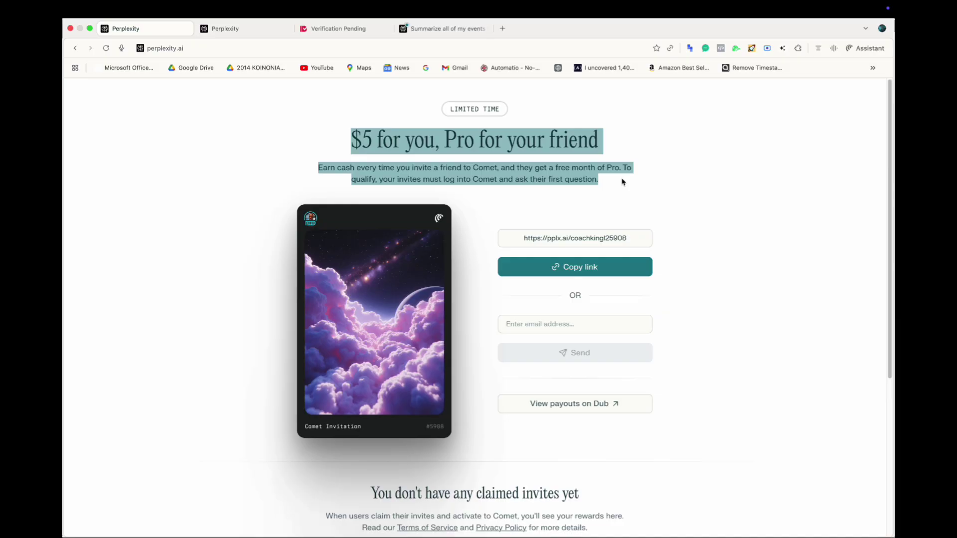
left_click(267, 169)
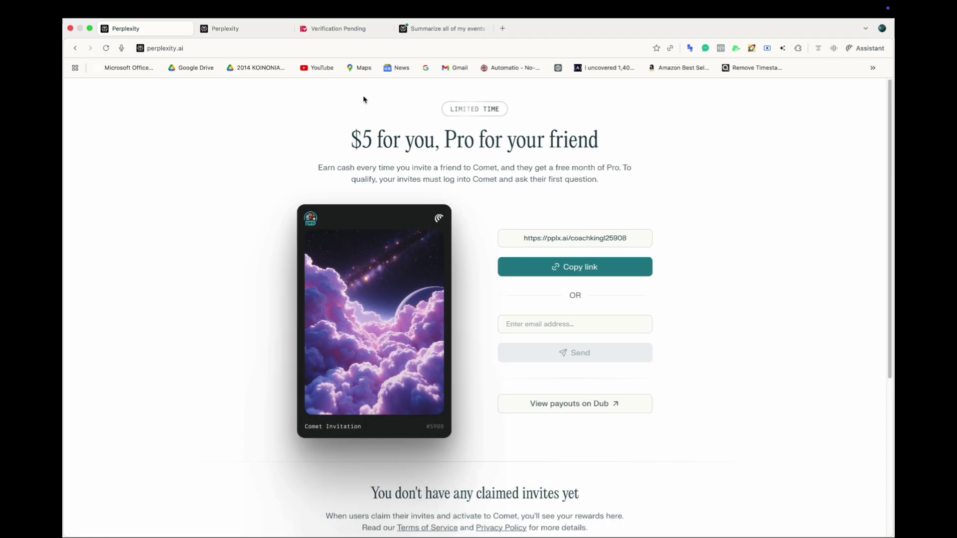
left_click(75, 49)
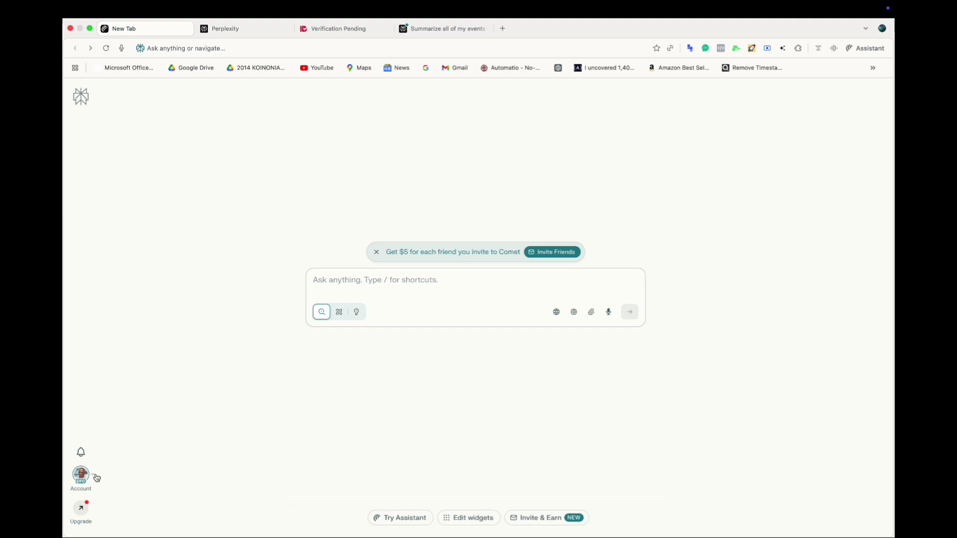
Step: Ask the assistant 'Give me the best ideas to generate leads' from the new tab page
left_click(390, 286)
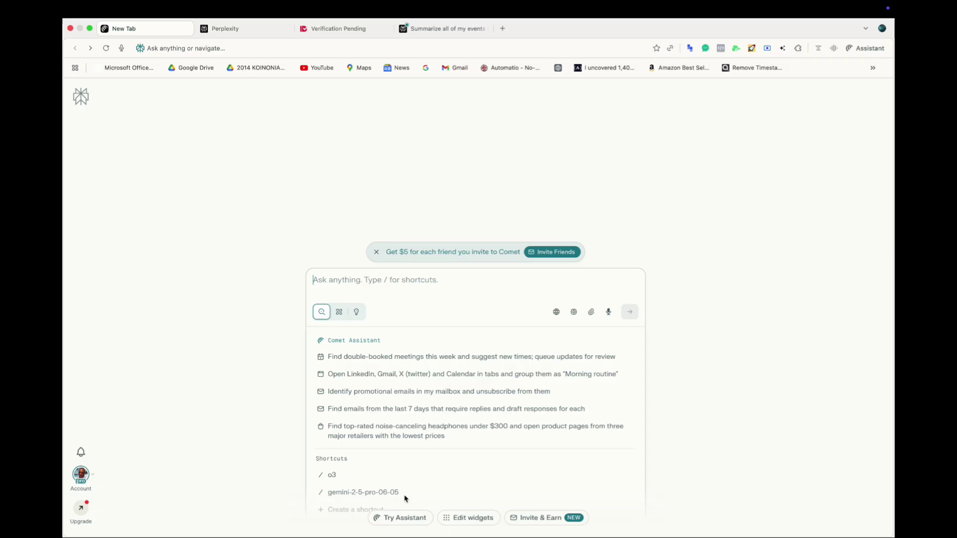
left_click(402, 517)
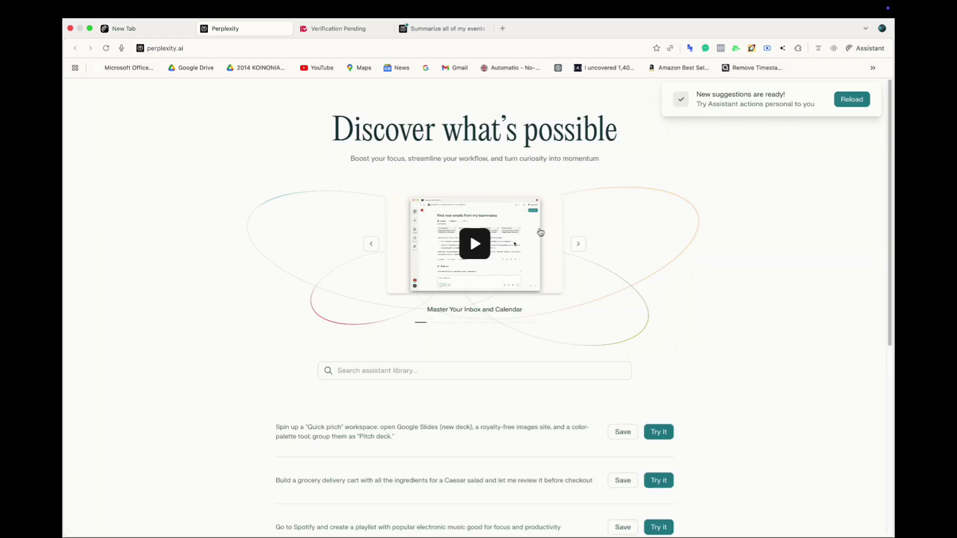
left_click(161, 28)
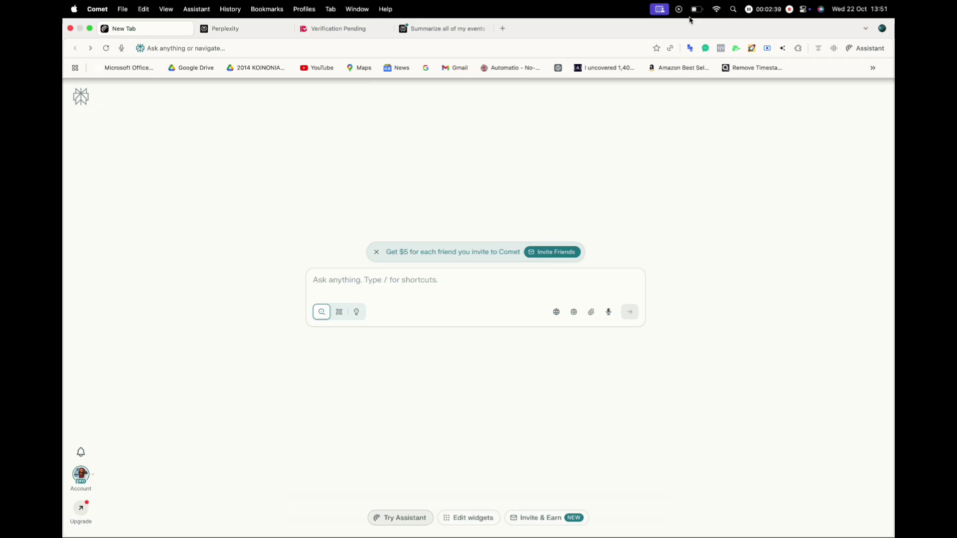
left_click(400, 289)
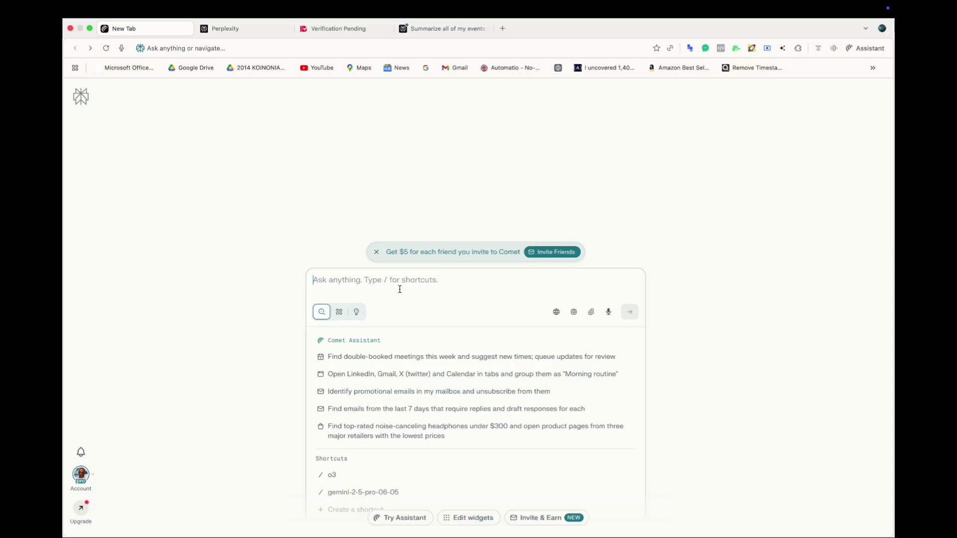
key("Caps_Lock")
key("Caps_Lock")
type("Give ")
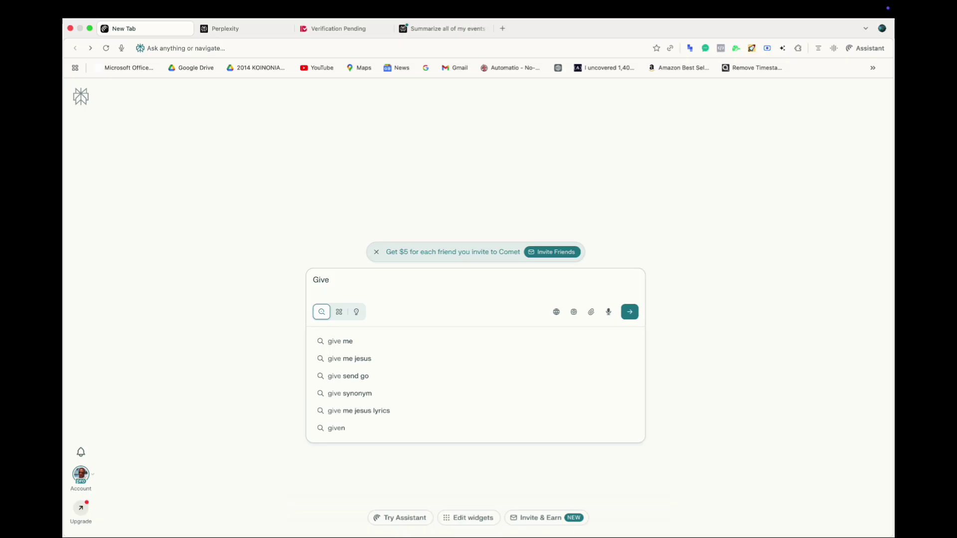
type("me ")
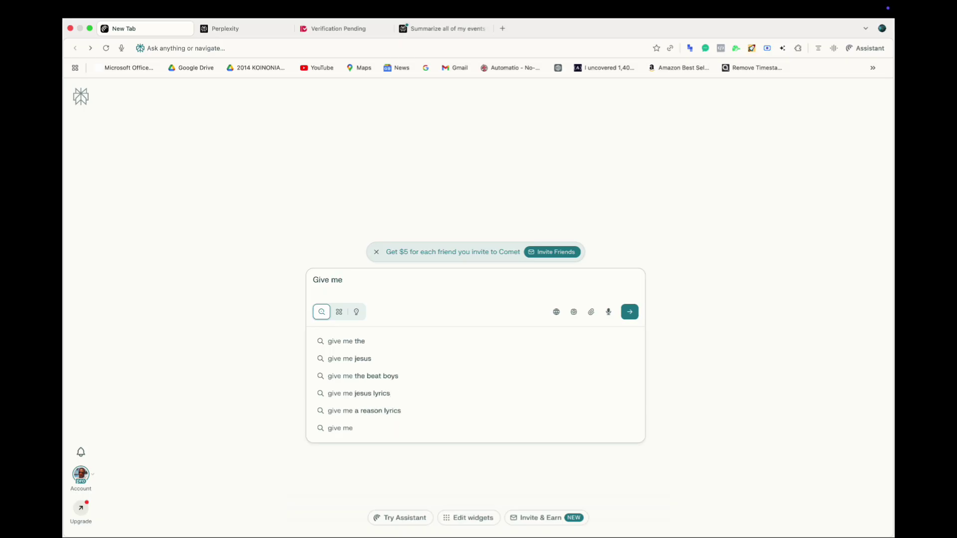
type("the best")
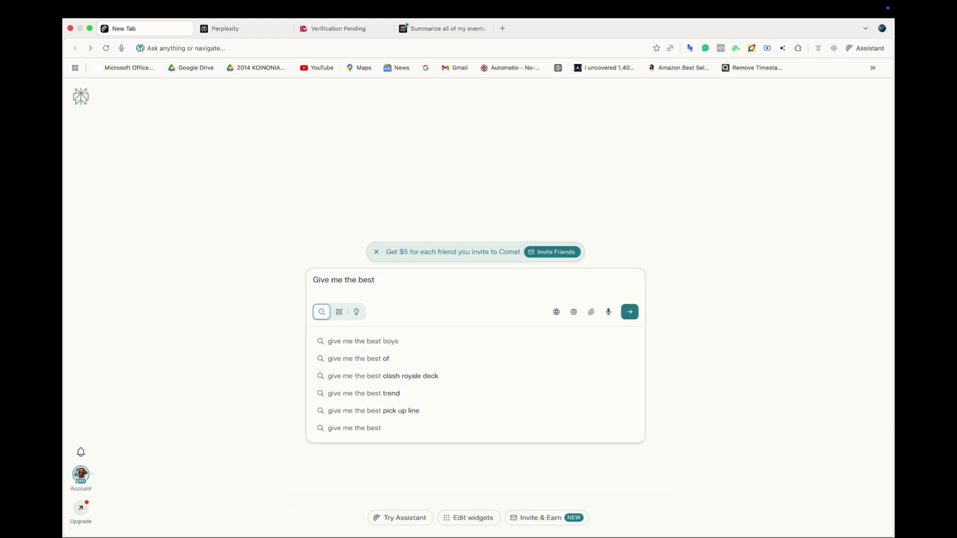
type(" ideas to generate leads")
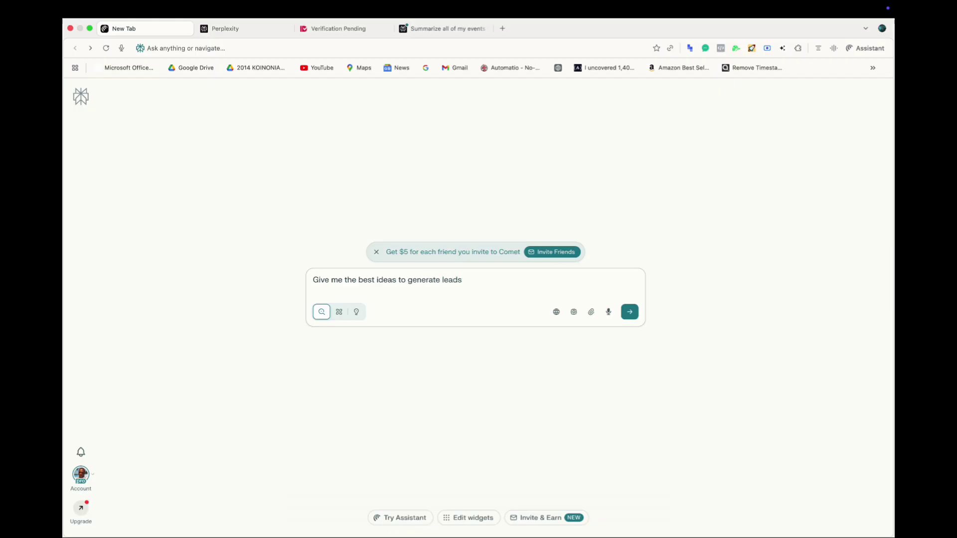
key("Return")
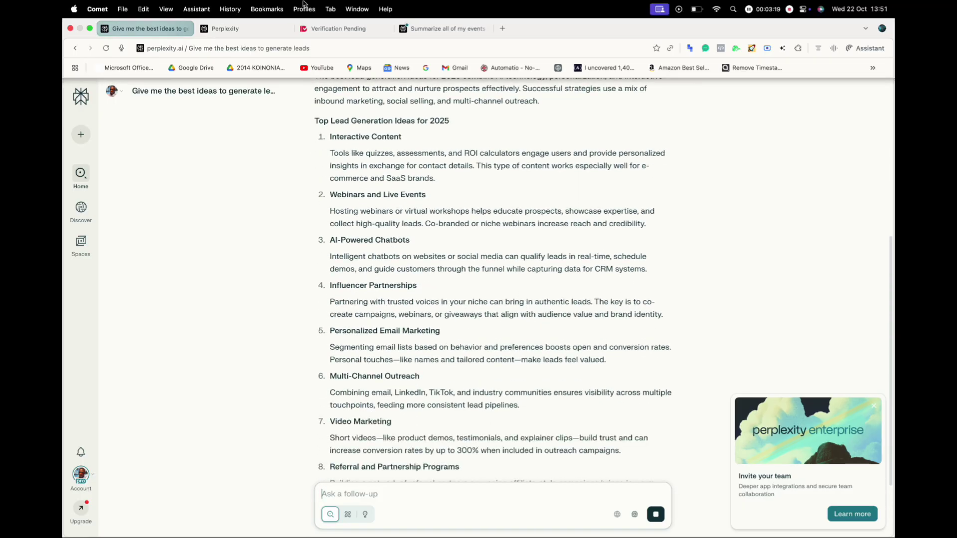
Step: Leave the lead-generation answer and go back to the new tab page
left_click(262, 29)
left_click(162, 29)
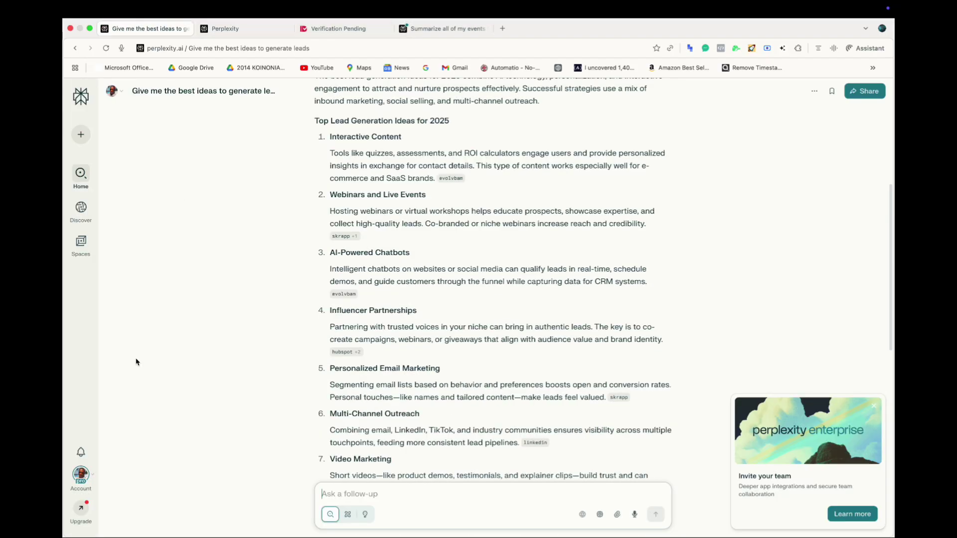
left_click(82, 476)
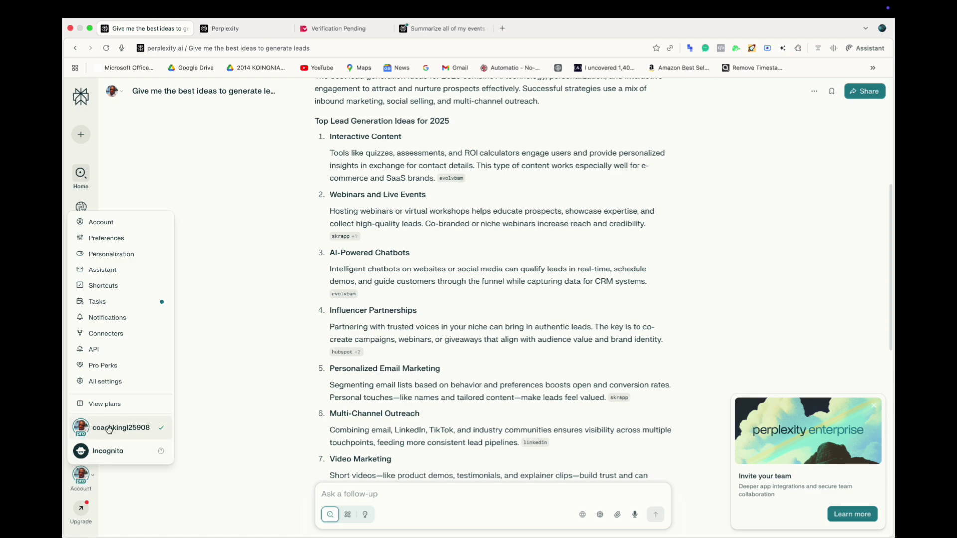
left_click(312, 403)
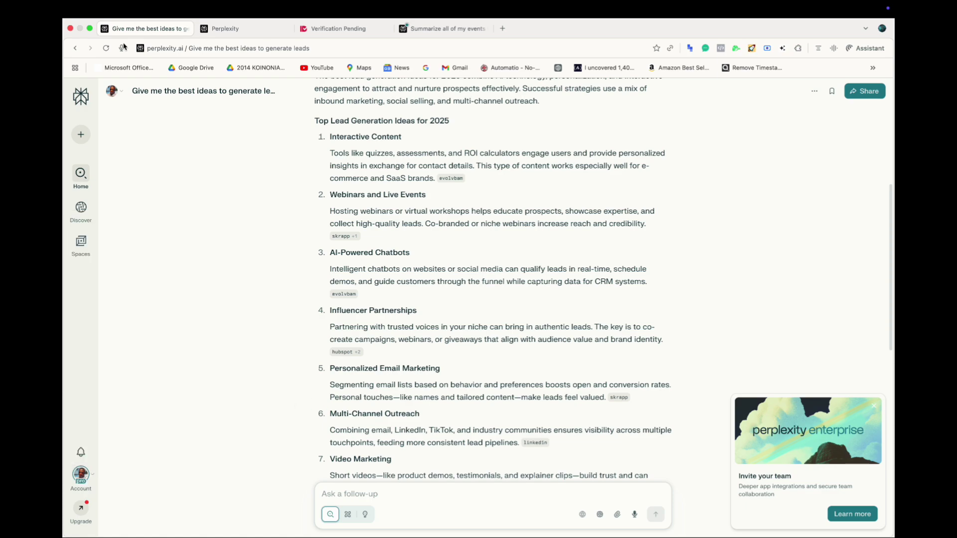
left_click(75, 49)
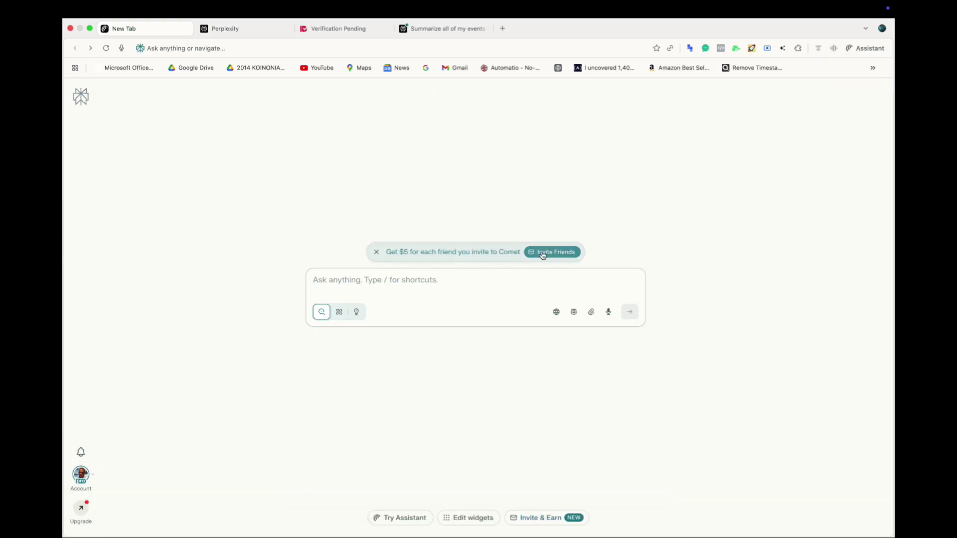
Step: Open Invite Friends from the new tab banner and copy the $5 referral link
left_click(543, 254)
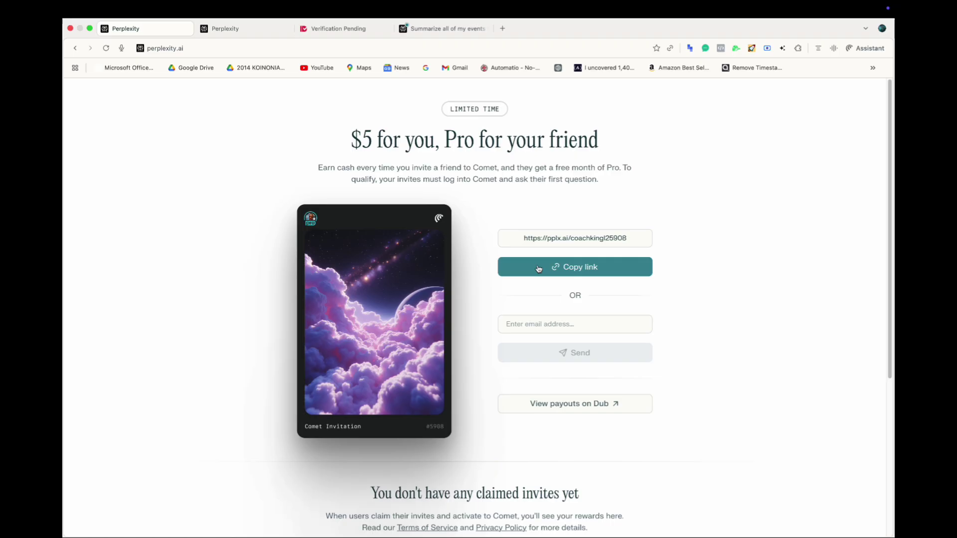
left_click(559, 270)
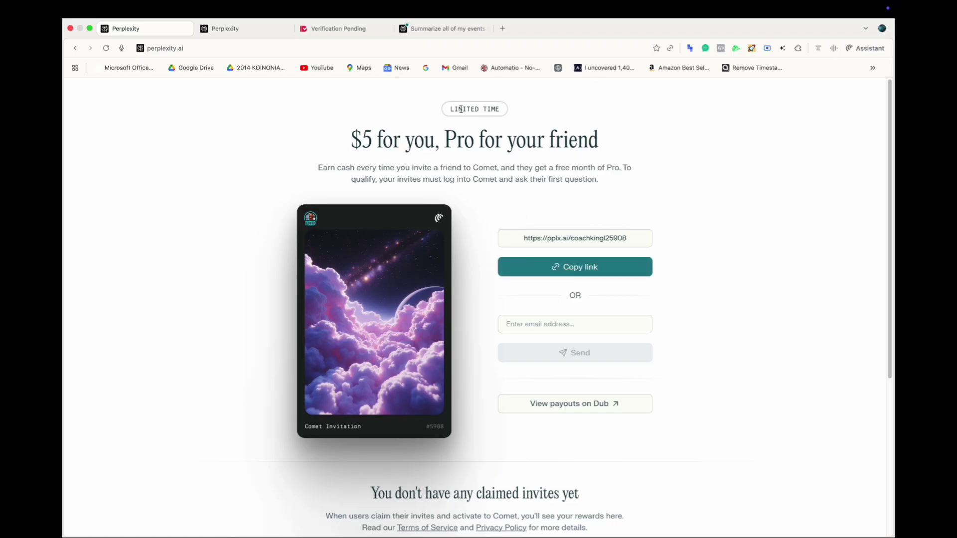
mouse_move(657, 10)
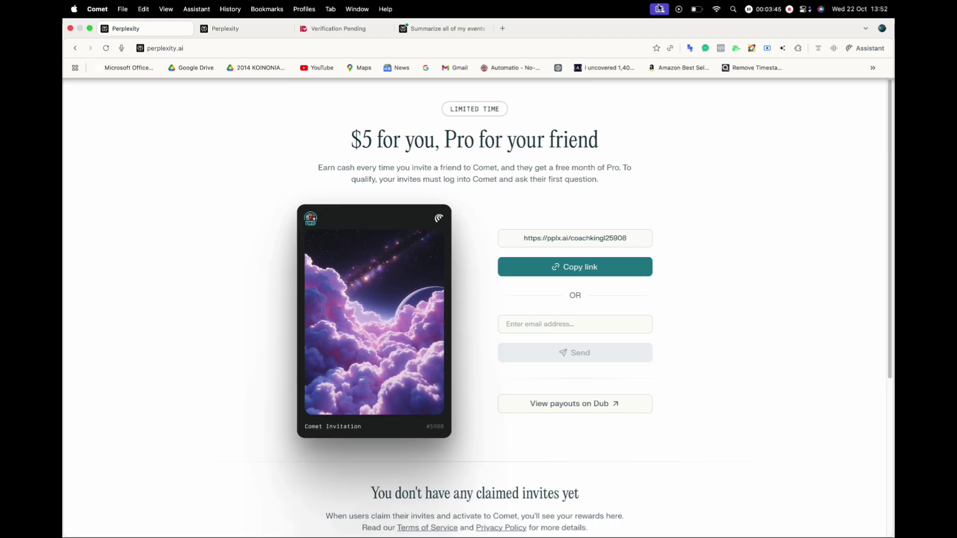